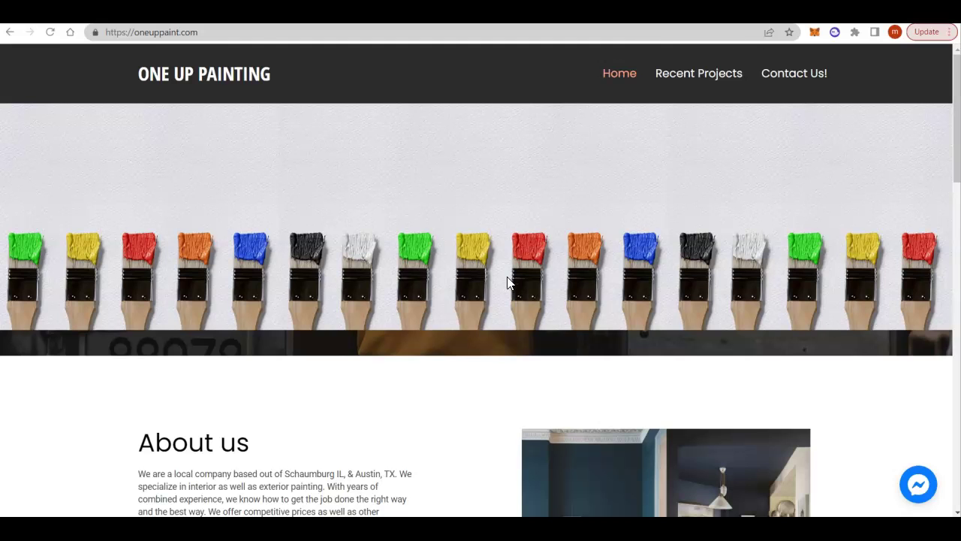
pyautogui.scroll(-3, 509, 280)
pyautogui.moveTo(145, 204); pyautogui.dragTo(298, 299)
pyautogui.click(322, 316)
pyautogui.scroll(-8, 337, 322)
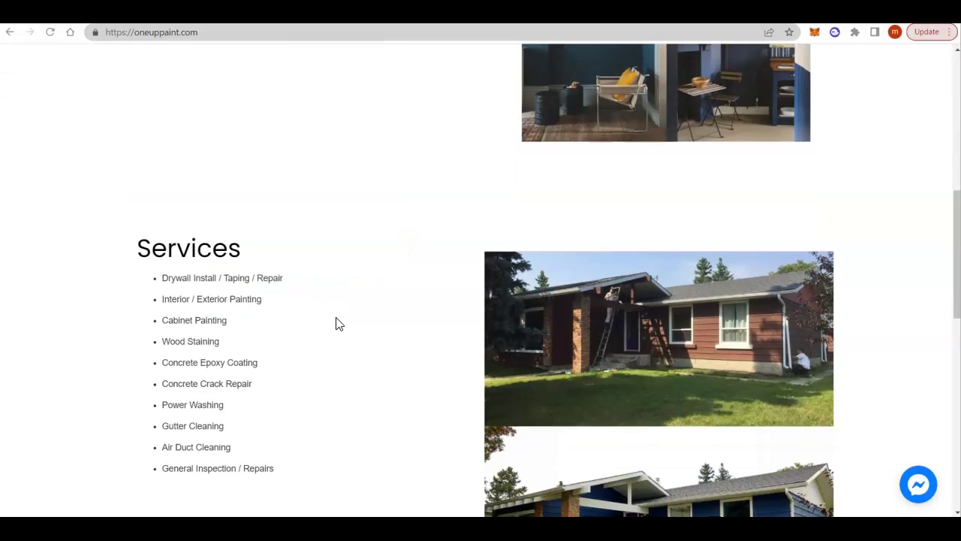
pyautogui.scroll(-3, 336, 323)
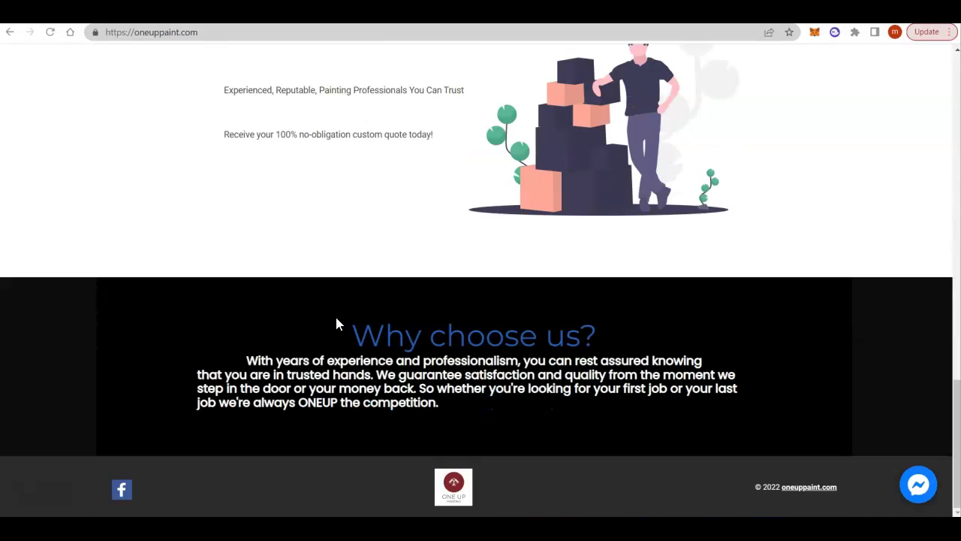
pyautogui.scroll(10, 335, 319)
pyautogui.click(602, 276)
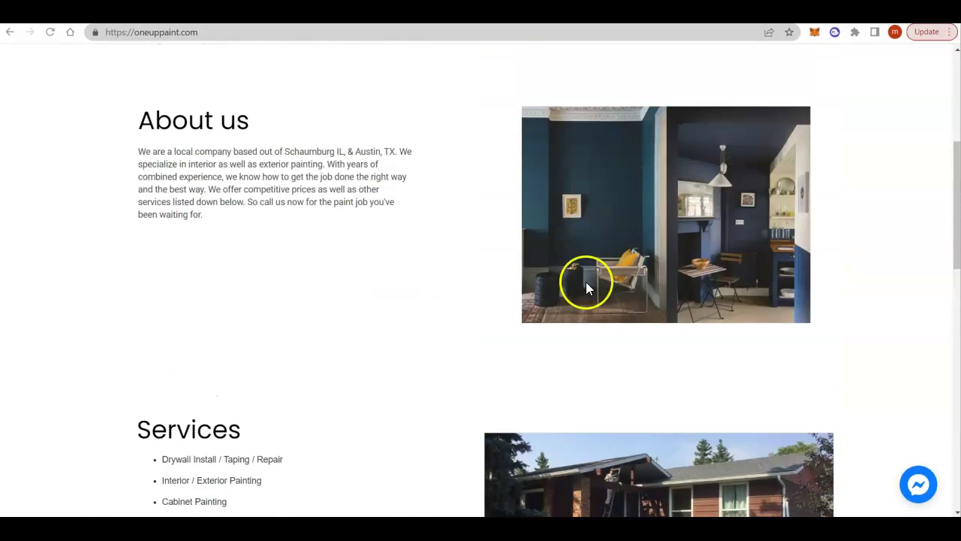
pyautogui.rightClick(604, 272)
pyautogui.click(643, 295)
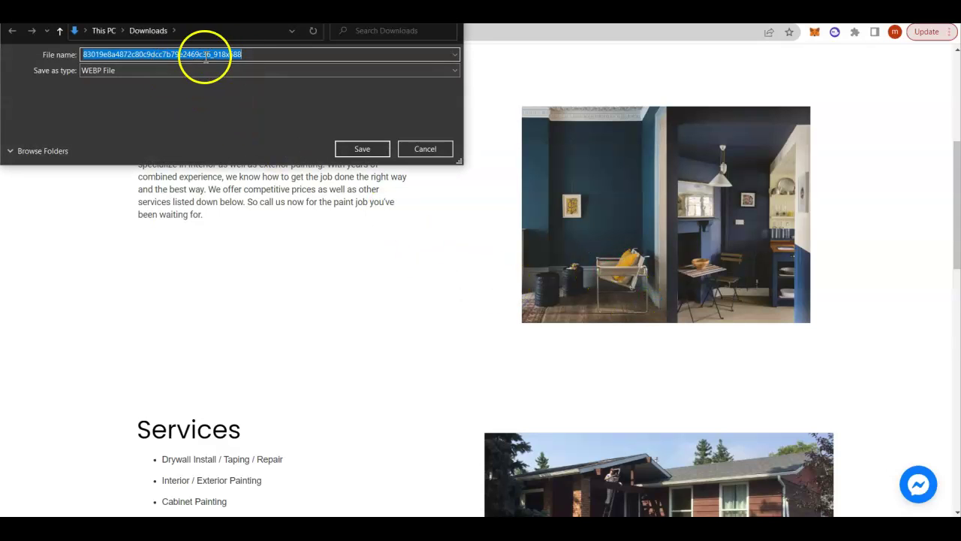
pyautogui.click(425, 148)
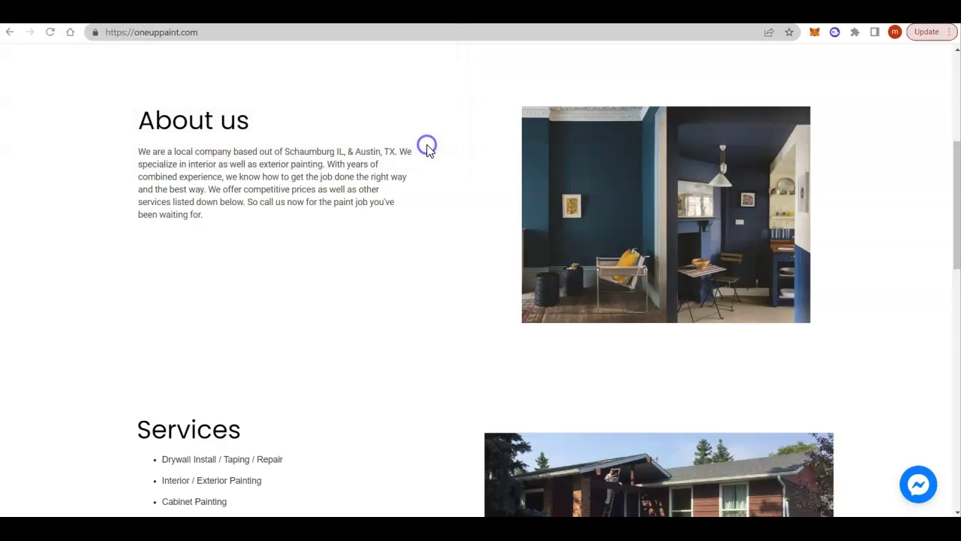
pyautogui.scroll(5, 310, 296)
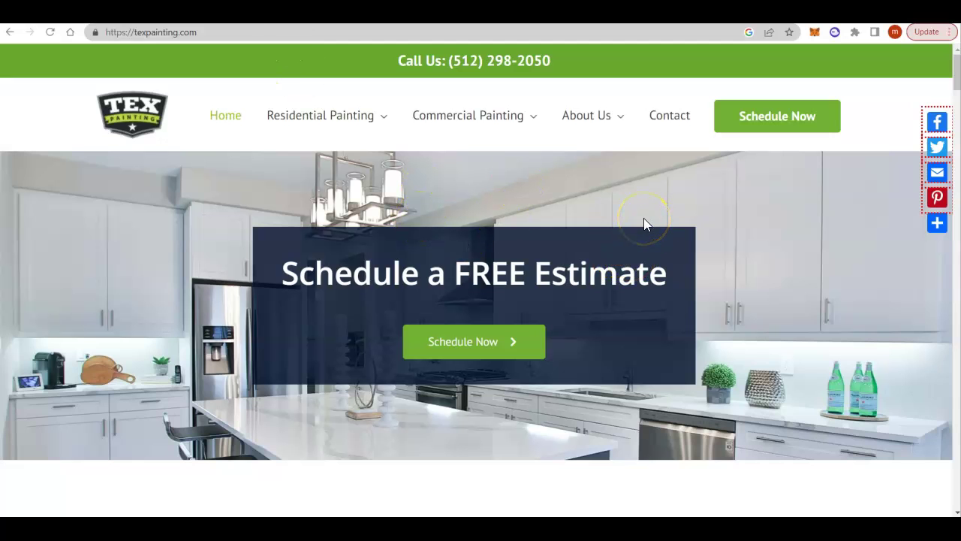
# Scroll the Tex Painting homepage past testimonials, financing offers and Areas We Serve, then back up
pyautogui.scroll(-8, 643, 219)
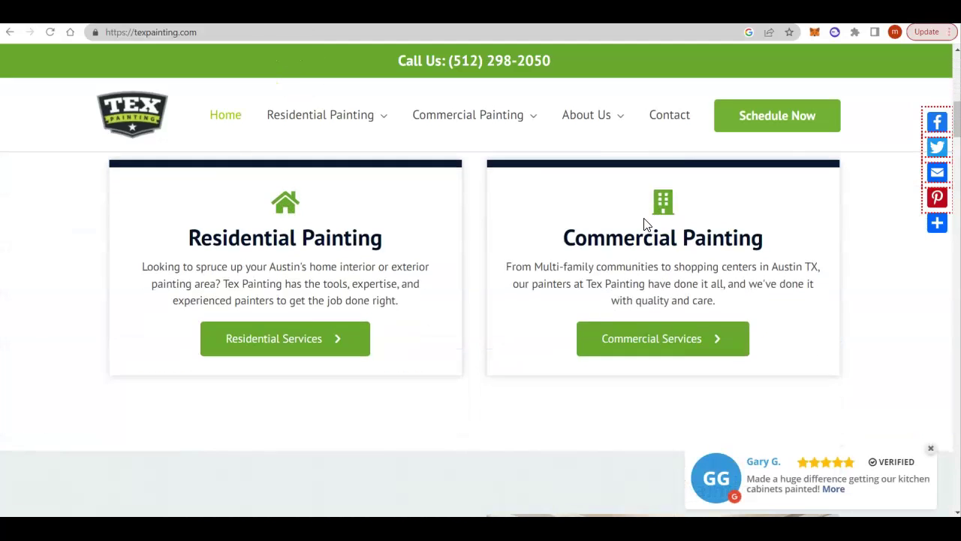
pyautogui.scroll(-6, 485, 347)
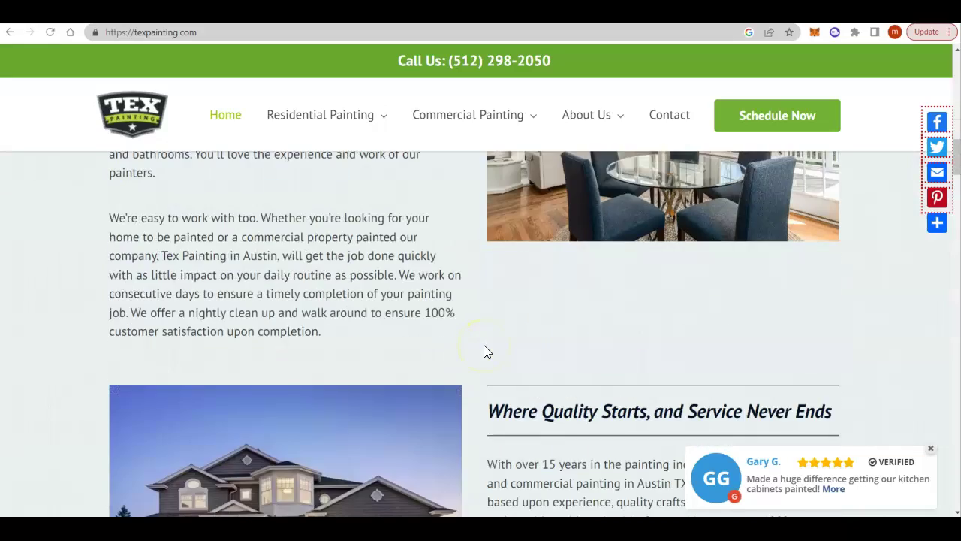
pyautogui.scroll(-15, 484, 350)
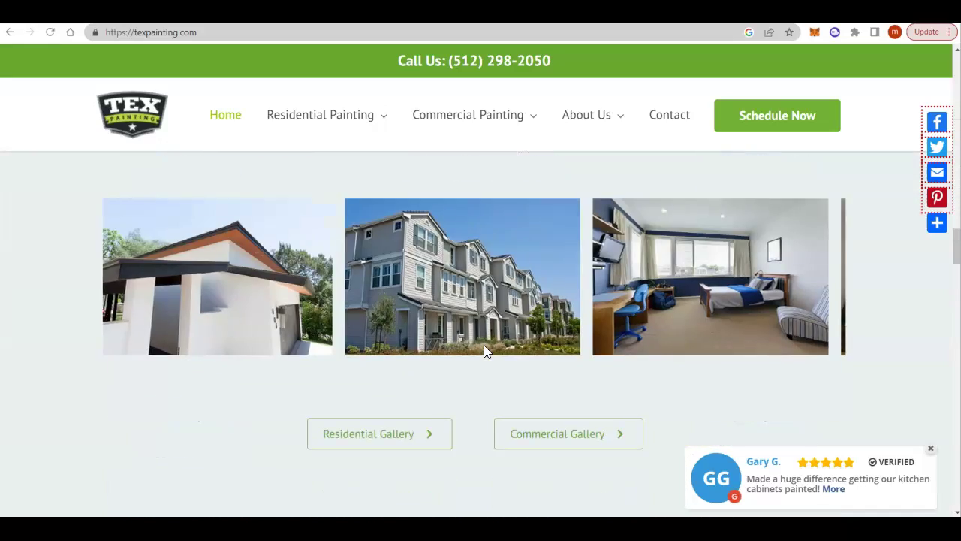
pyautogui.scroll(-15, 484, 348)
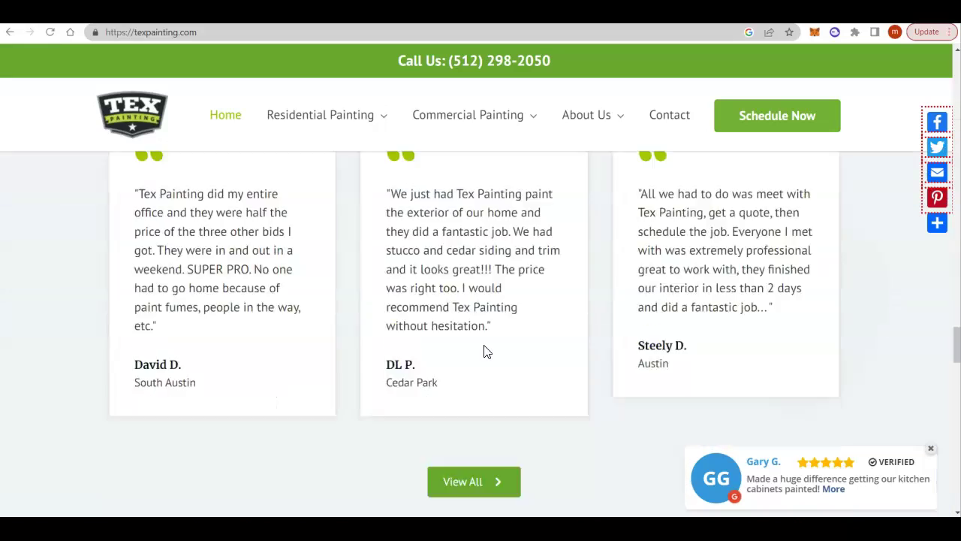
pyautogui.scroll(-15, 484, 352)
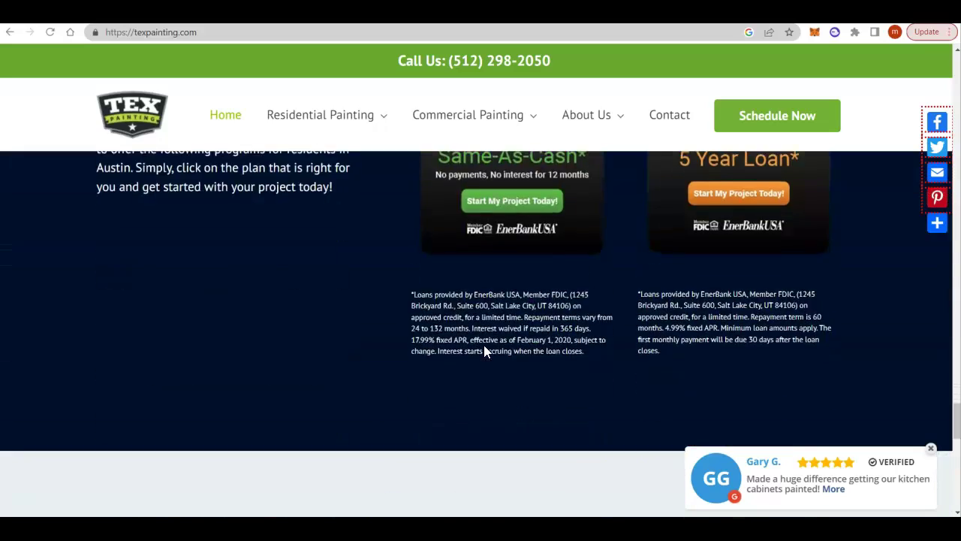
pyautogui.scroll(-10, 484, 350)
pyautogui.scroll(7, 484, 351)
pyautogui.scroll(20, 485, 349)
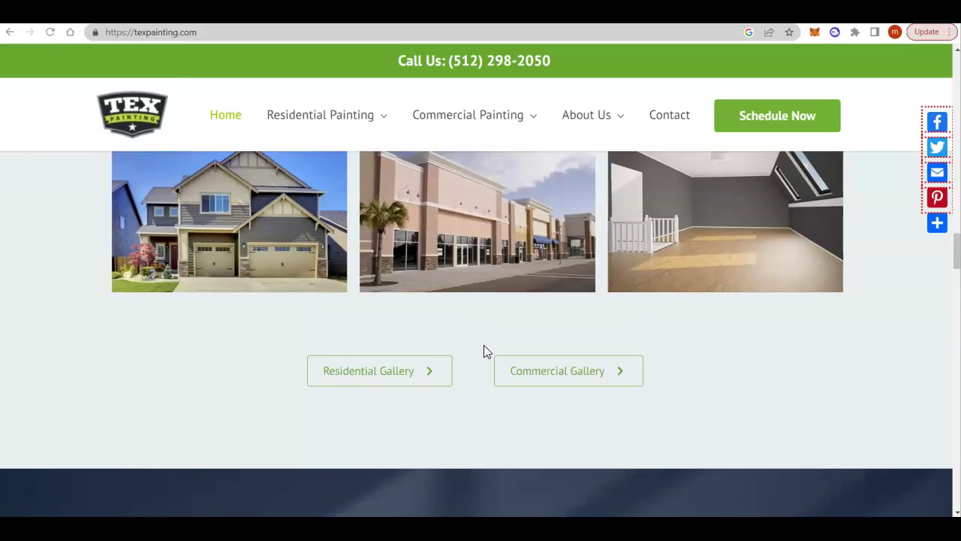
pyautogui.scroll(20, 484, 350)
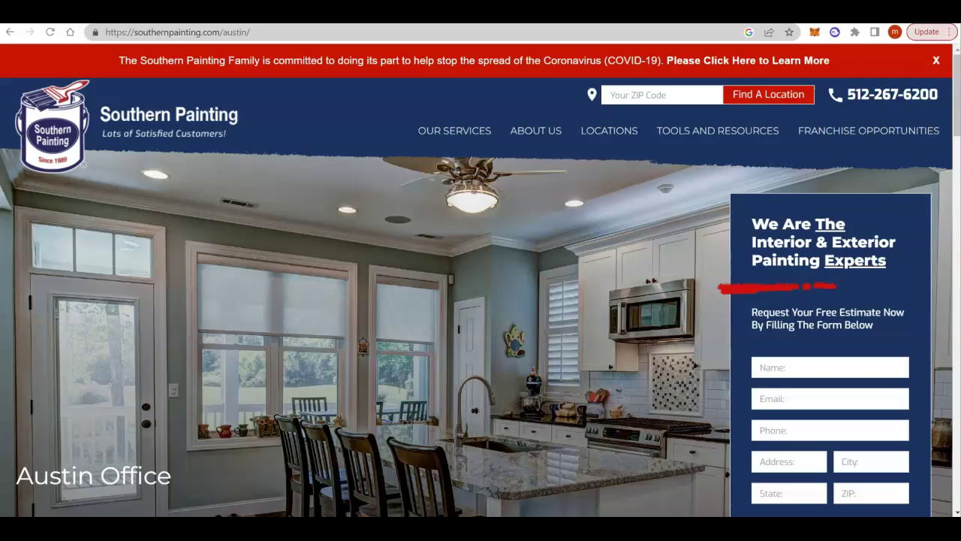
# Scroll through the Southern Painting Austin page
pyautogui.moveTo(496, 238)
pyautogui.scroll(-15, 408, 286)
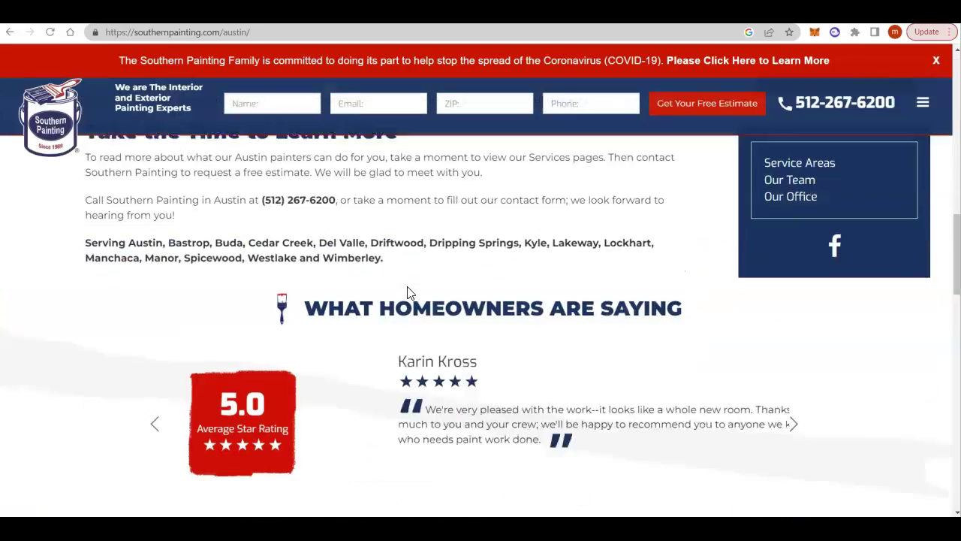
pyautogui.scroll(-15, 407, 288)
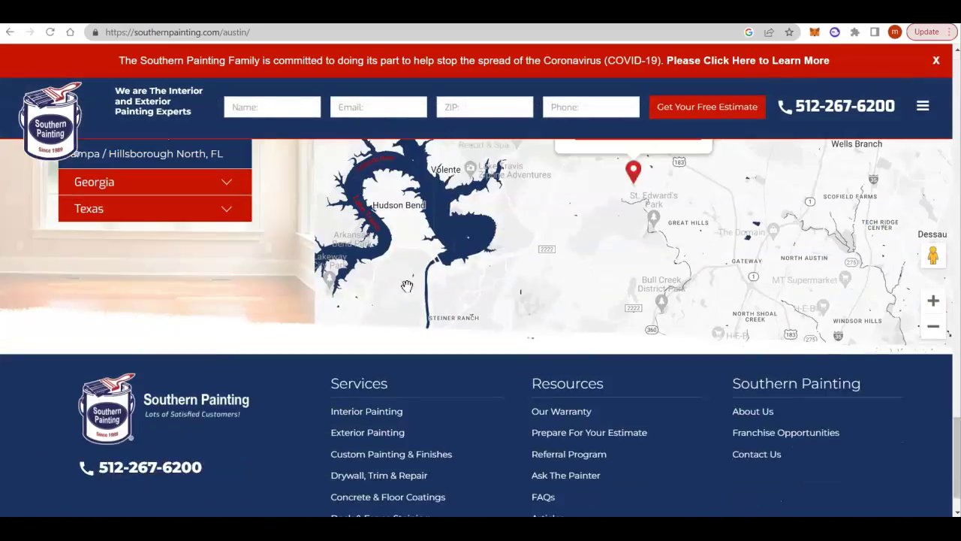
pyautogui.scroll(20, 406, 286)
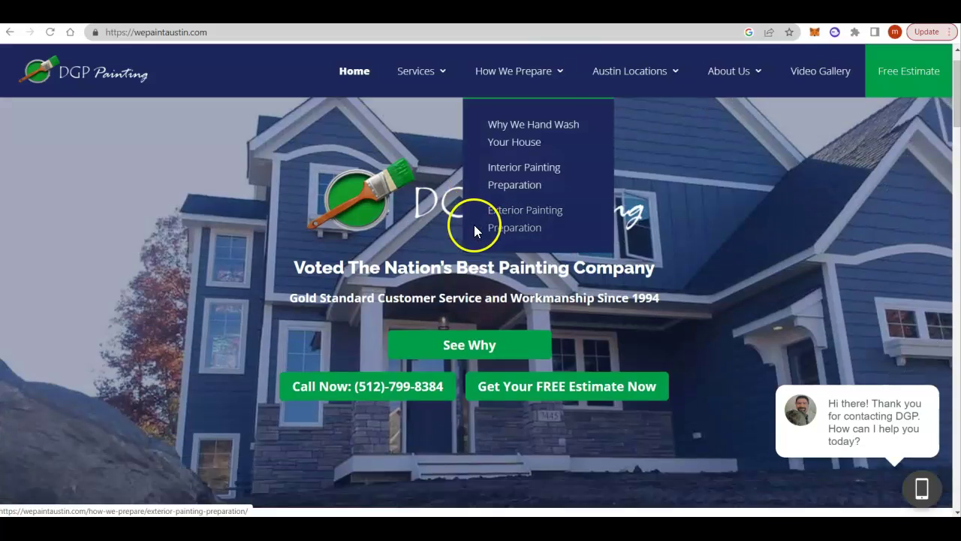
# Scroll down the DGP Painting homepage at wepaintaustin.com and back to the top
pyautogui.scroll(-4, 350, 297)
pyautogui.scroll(-15, 351, 297)
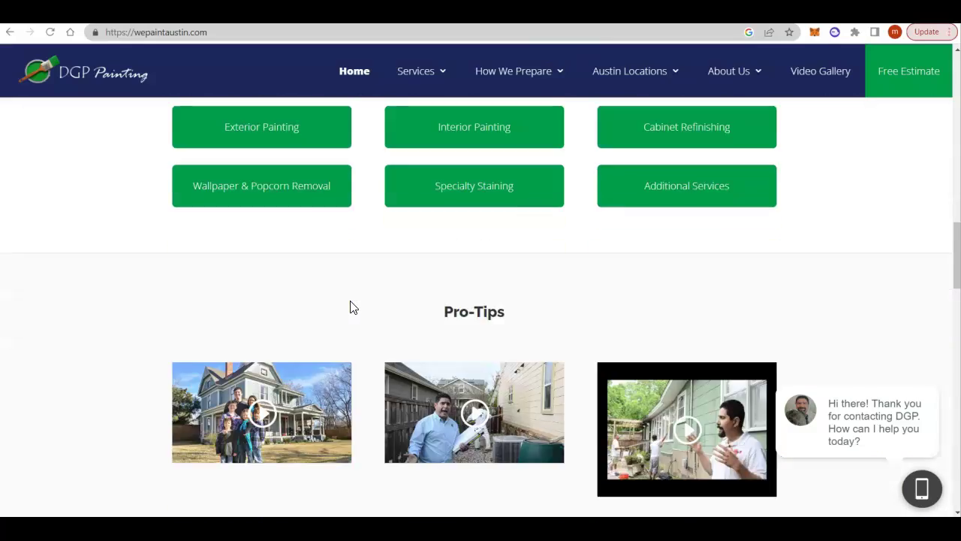
pyautogui.scroll(-15, 350, 304)
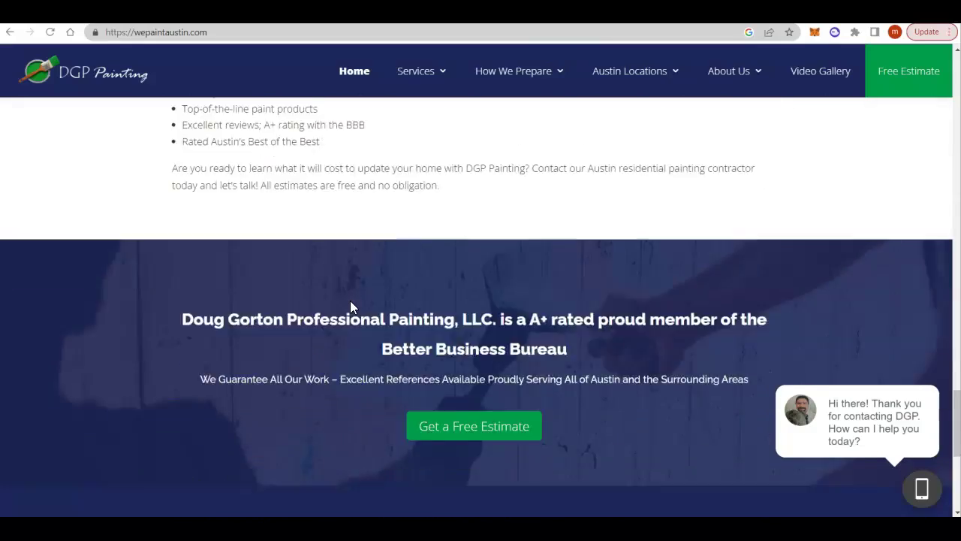
pyautogui.scroll(-3, 350, 304)
pyautogui.scroll(20, 350, 304)
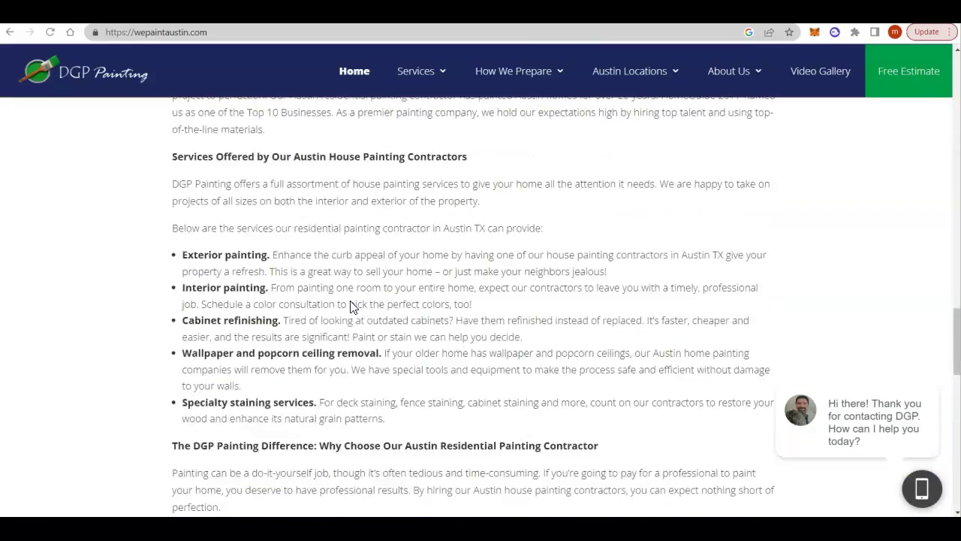
pyautogui.scroll(10, 349, 306)
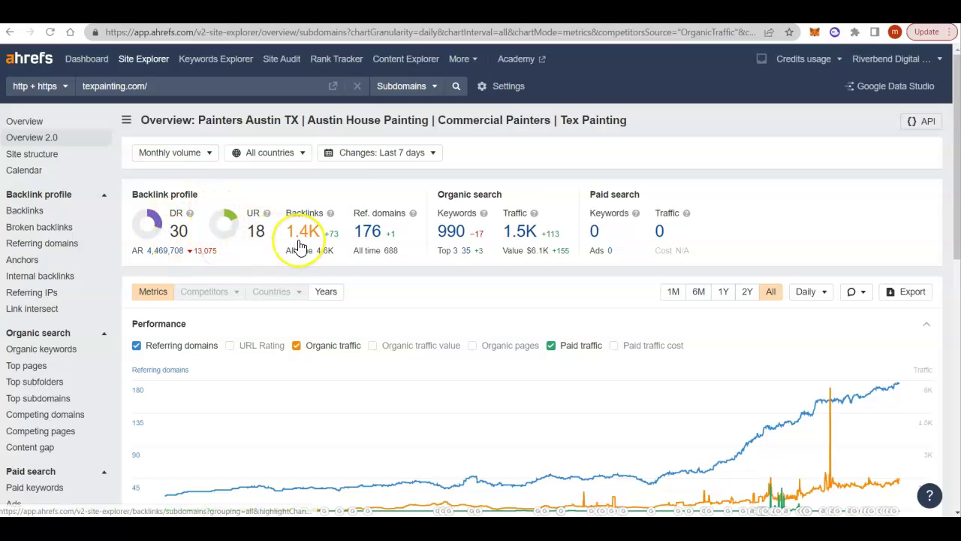
# Open the referring domains list from texpainting.com's Ahrefs overview
pyautogui.click(367, 234)
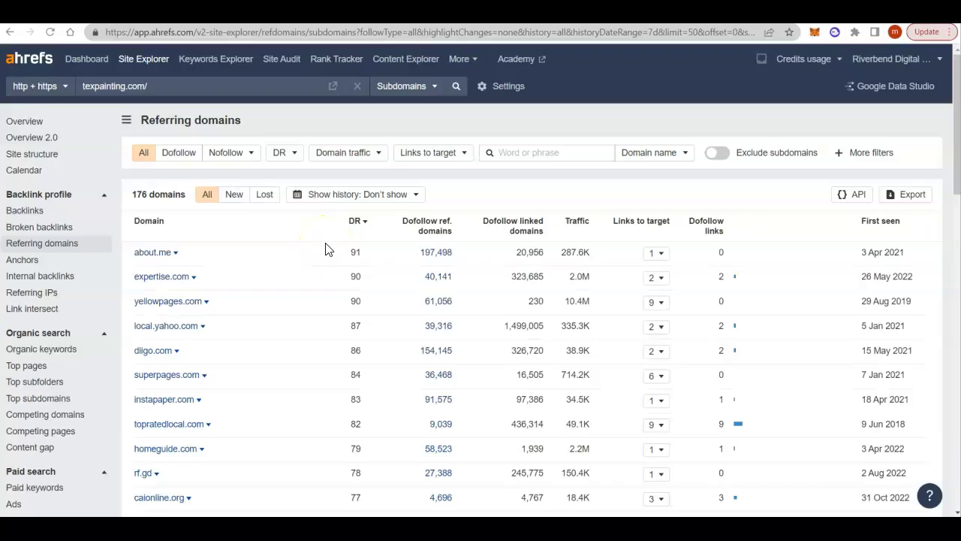
# Skim texpainting.com's 176 referring domains, then return to Overview 2.0
pyautogui.scroll(-10, 325, 249)
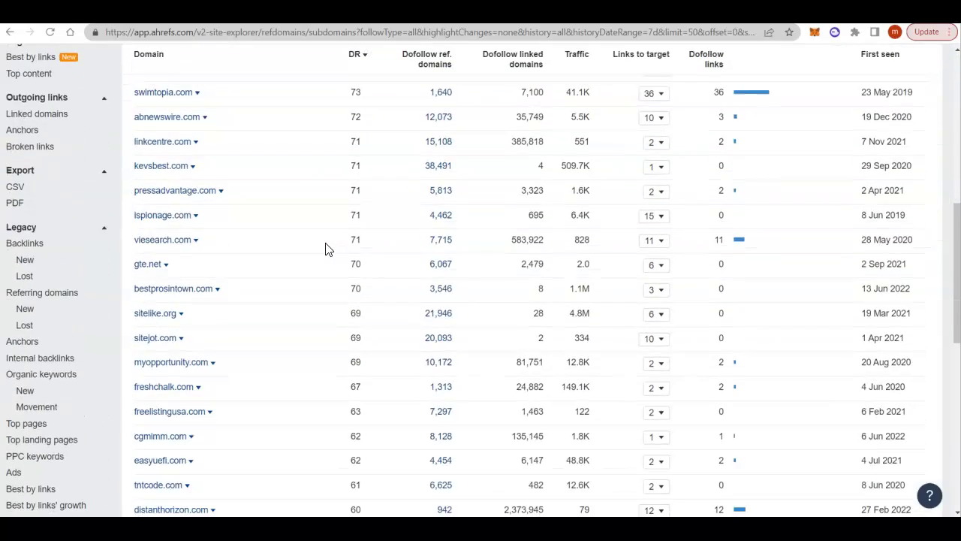
pyautogui.scroll(10, 325, 249)
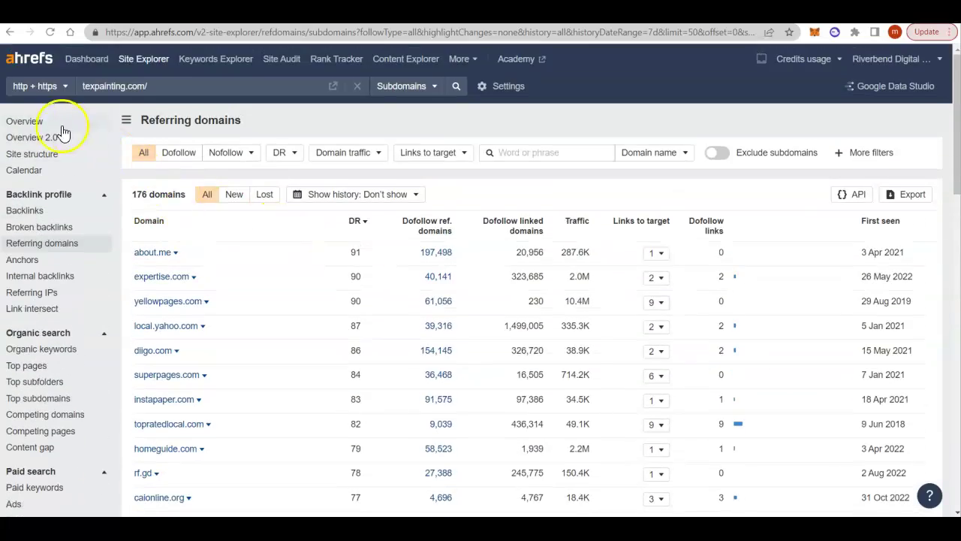
pyautogui.click(54, 139)
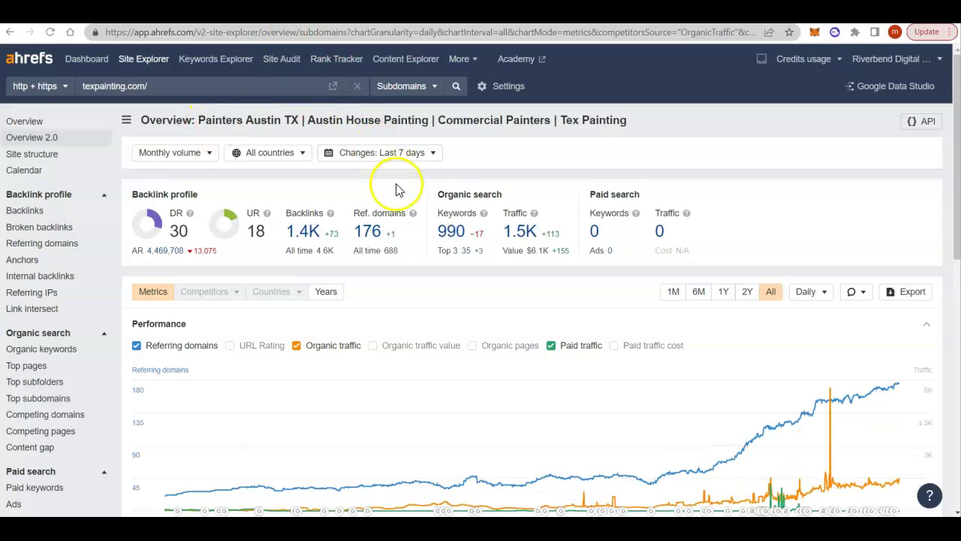
# Open texpainting.com's organic keywords and examine volumes 500 and 350 for the house painting austin terms
pyautogui.click(452, 232)
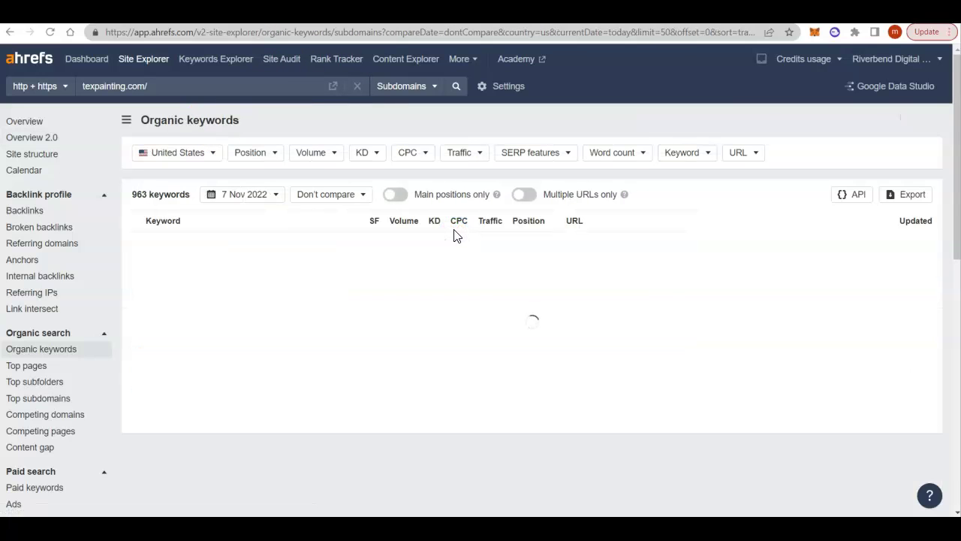
pyautogui.scroll(-2, 425, 261)
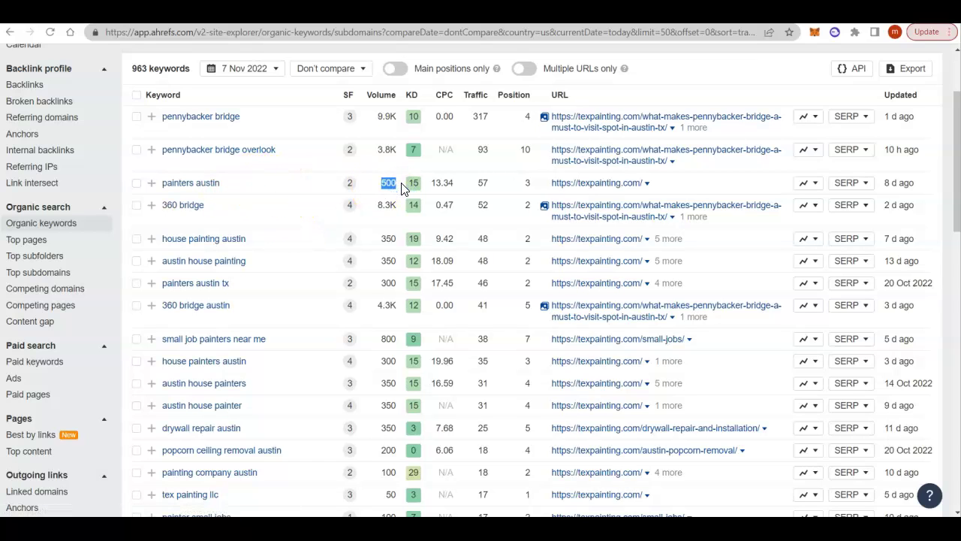
pyautogui.click(530, 183)
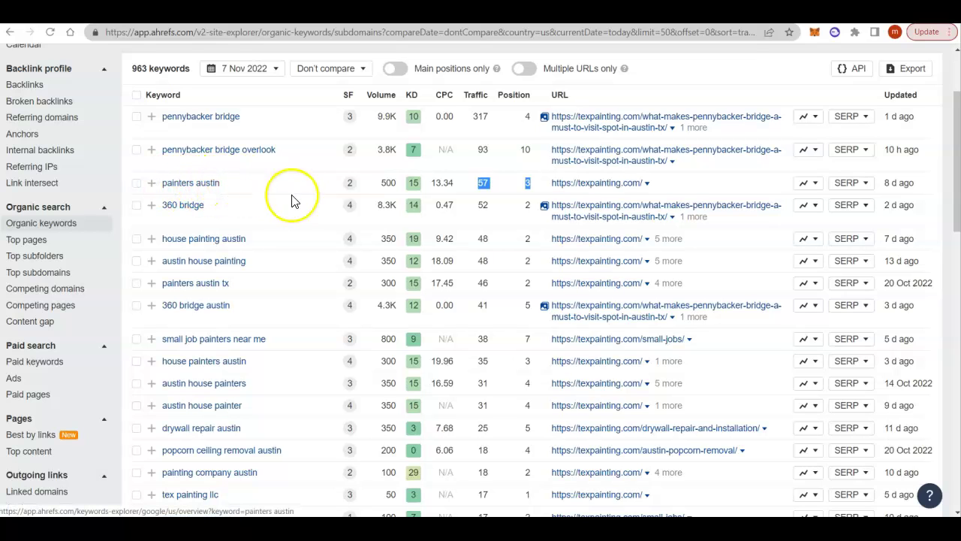
pyautogui.doubleClick(386, 239)
pyautogui.moveTo(345, 339)
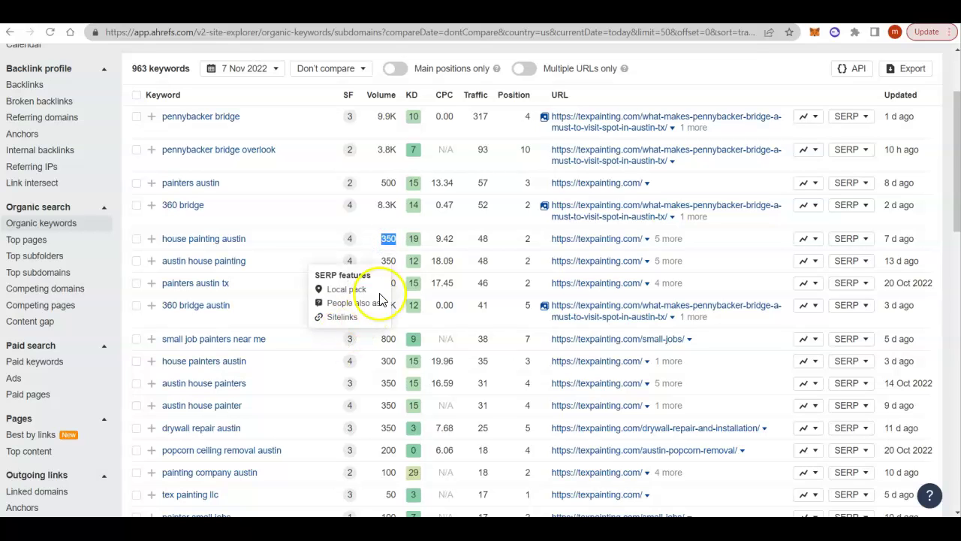
pyautogui.click(388, 264)
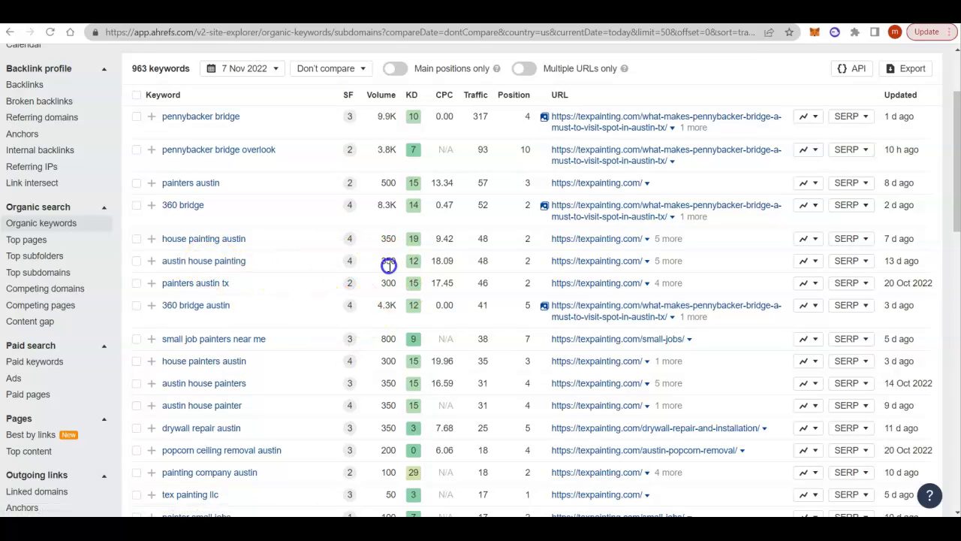
pyautogui.doubleClick(388, 264)
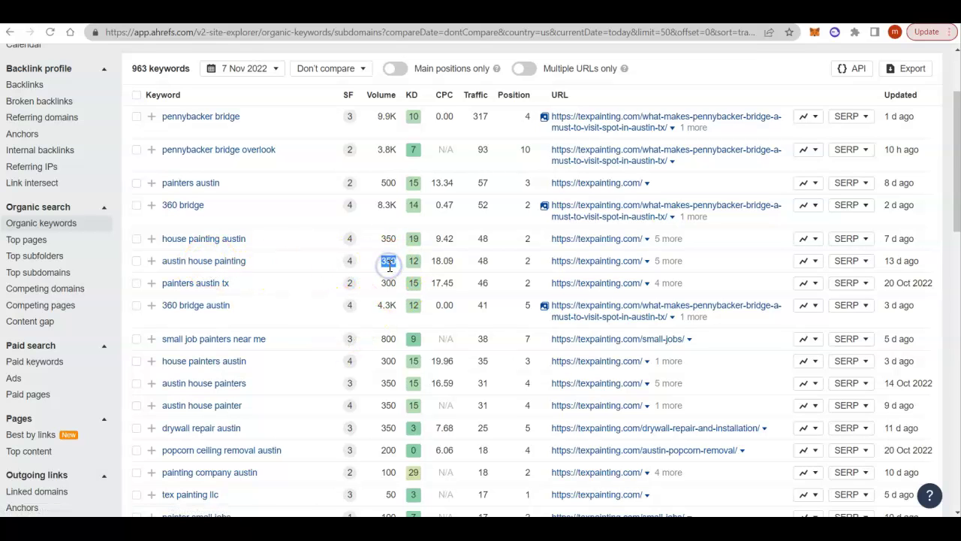
pyautogui.click(490, 257)
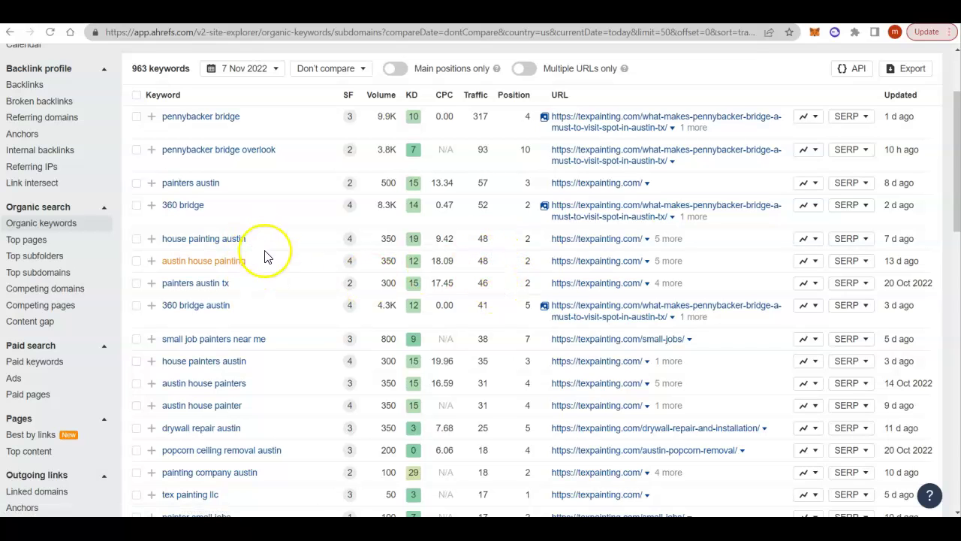
# Continue down the keyword list, noting popcorn ceiling removal austin at volume 200
pyautogui.scroll(-1, 290, 269)
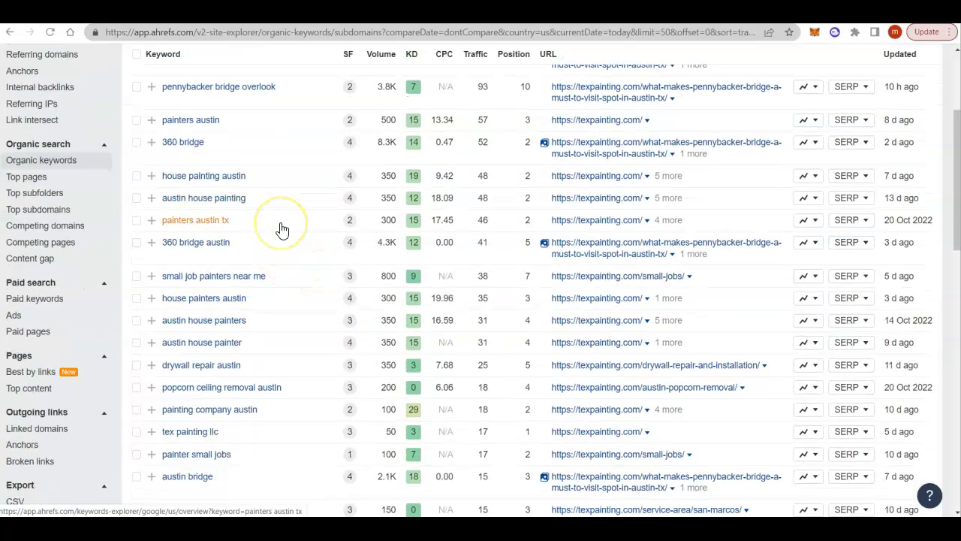
pyautogui.click(278, 319)
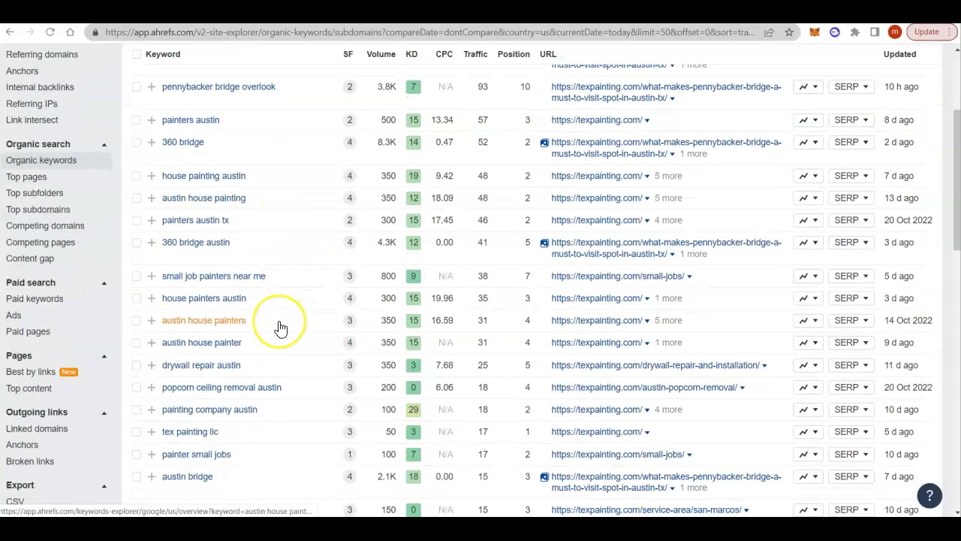
pyautogui.scroll(-2, 278, 328)
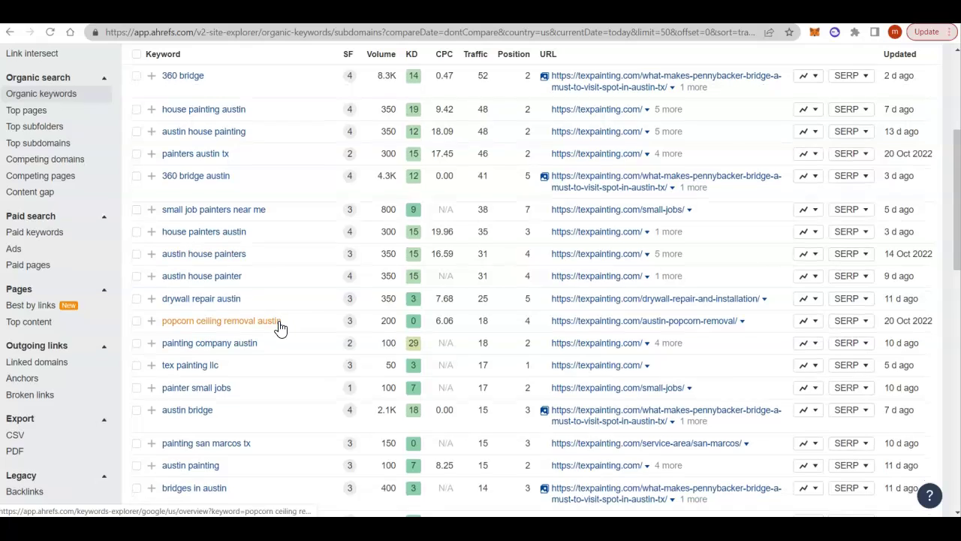
pyautogui.click(279, 291)
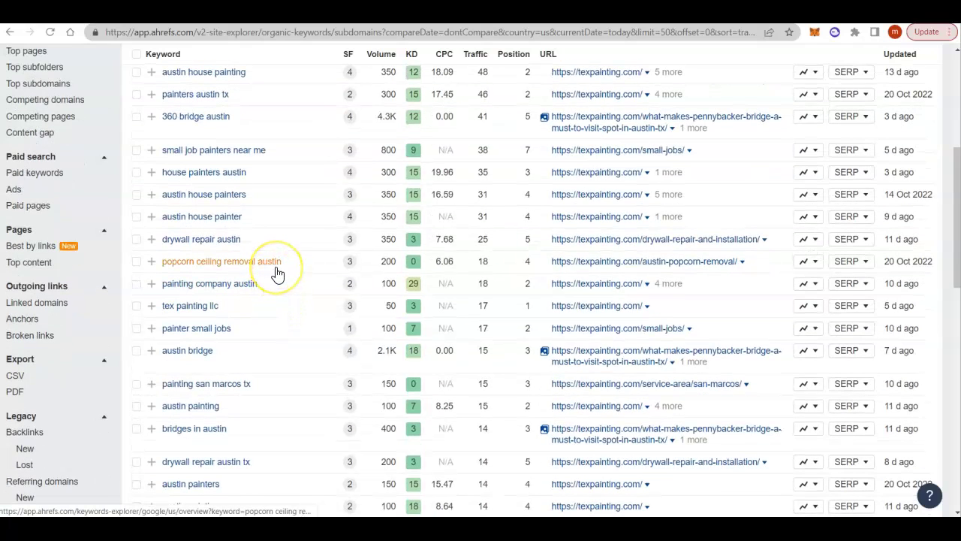
pyautogui.moveTo(375, 264); pyautogui.dragTo(398, 262)
pyautogui.click(411, 260)
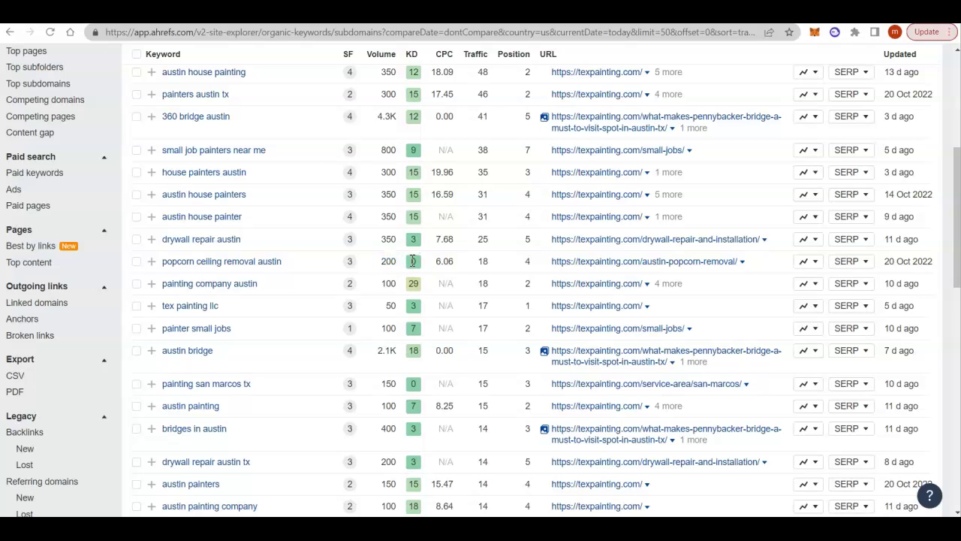
# Open the 61 organic keywords for southernpainting.com/austin/
pyautogui.scroll(-4, 412, 261)
pyautogui.click(227, 282)
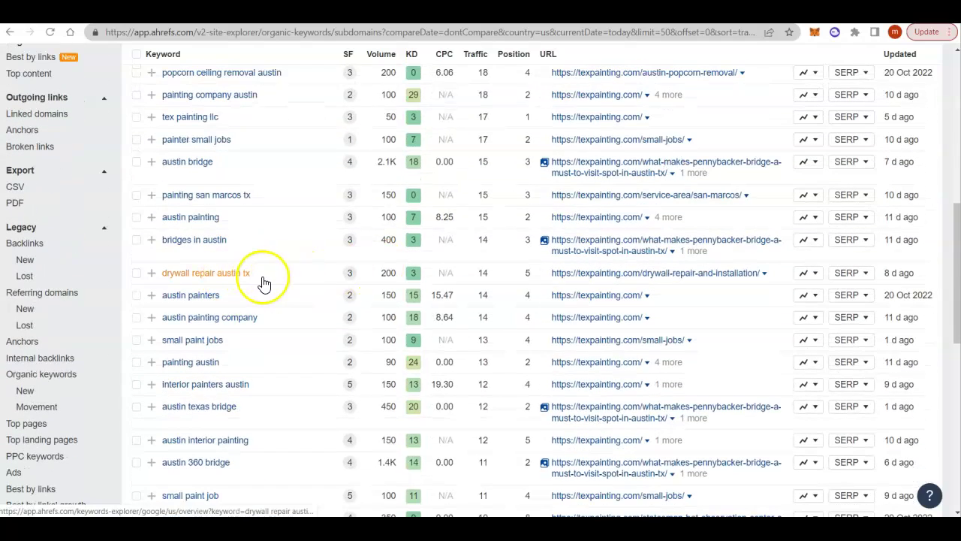
pyautogui.scroll(-1, 313, 292)
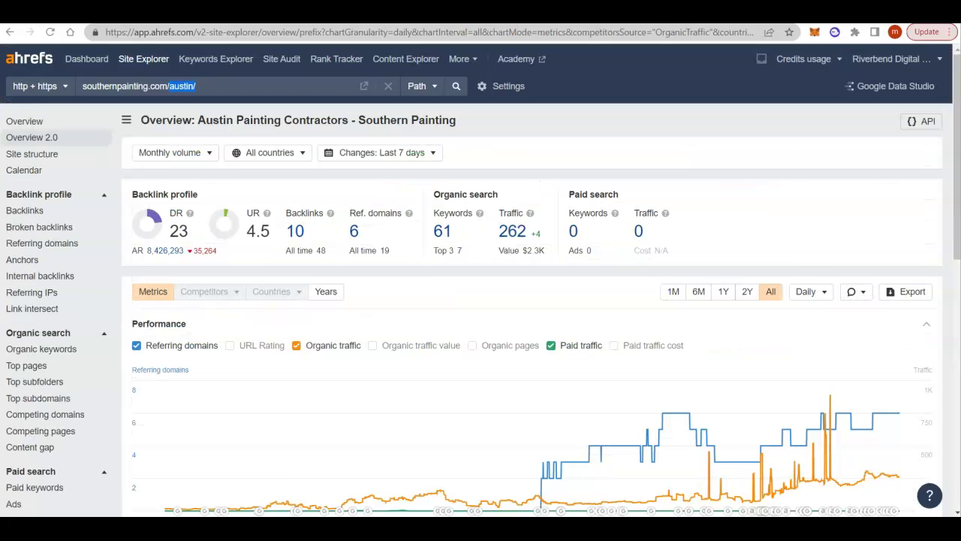
pyautogui.click(455, 233)
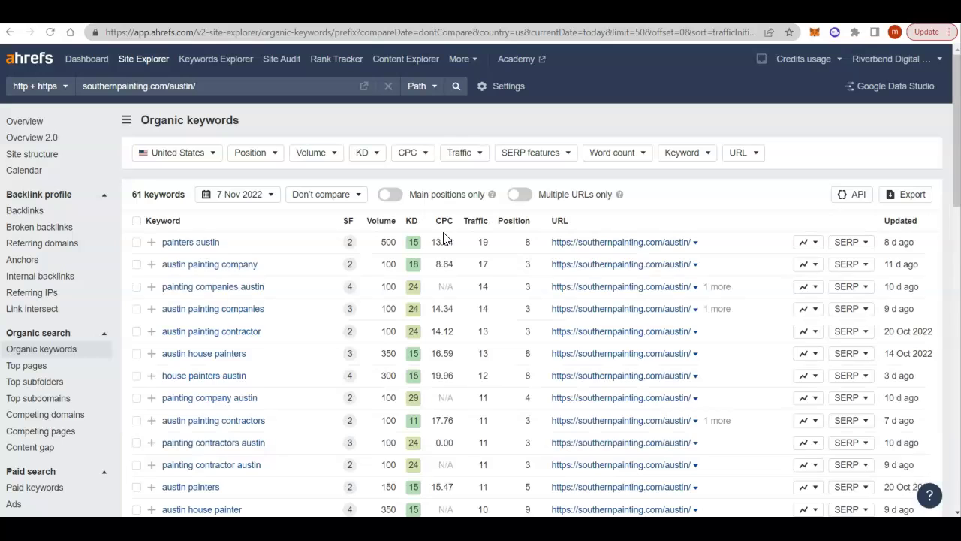
pyautogui.click(321, 280)
pyautogui.scroll(-2, 323, 283)
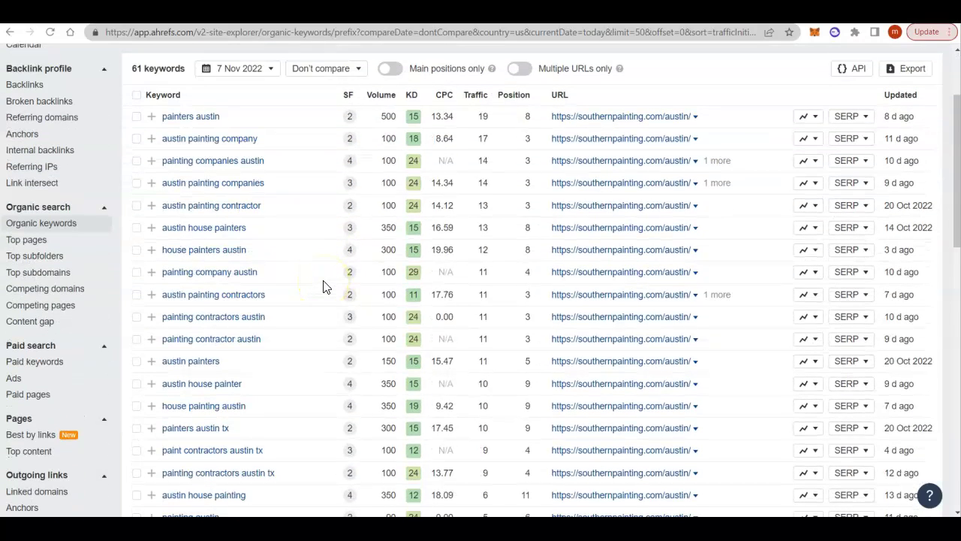
pyautogui.scroll(-2, 324, 286)
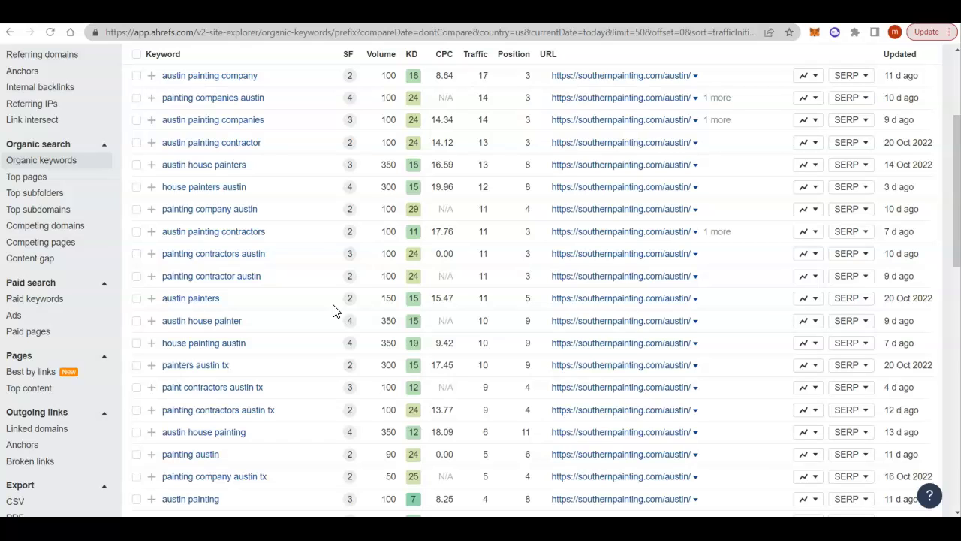
pyautogui.click(336, 301)
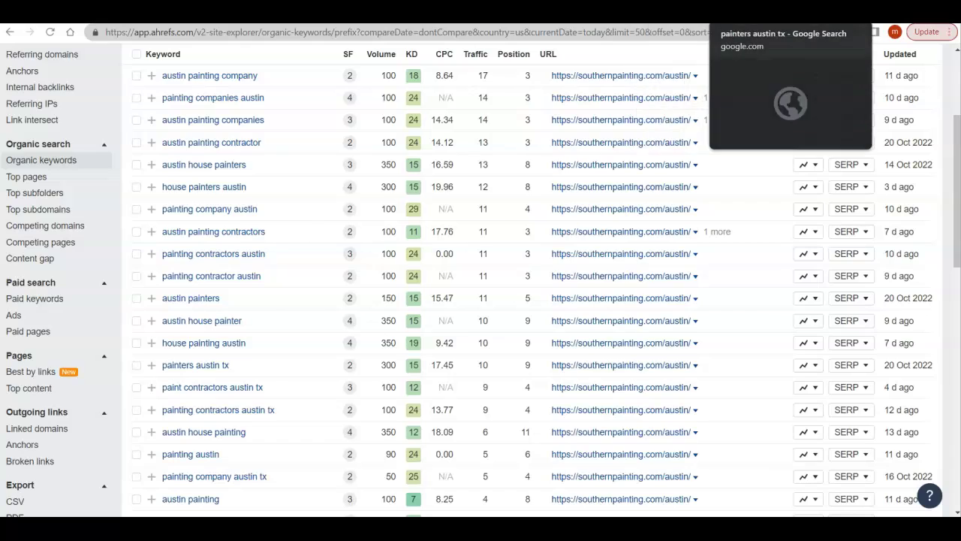
# Open CertaPro Painters of Austin, TX from the painters austin tx map pack and read its profile
pyautogui.click(750, 11)
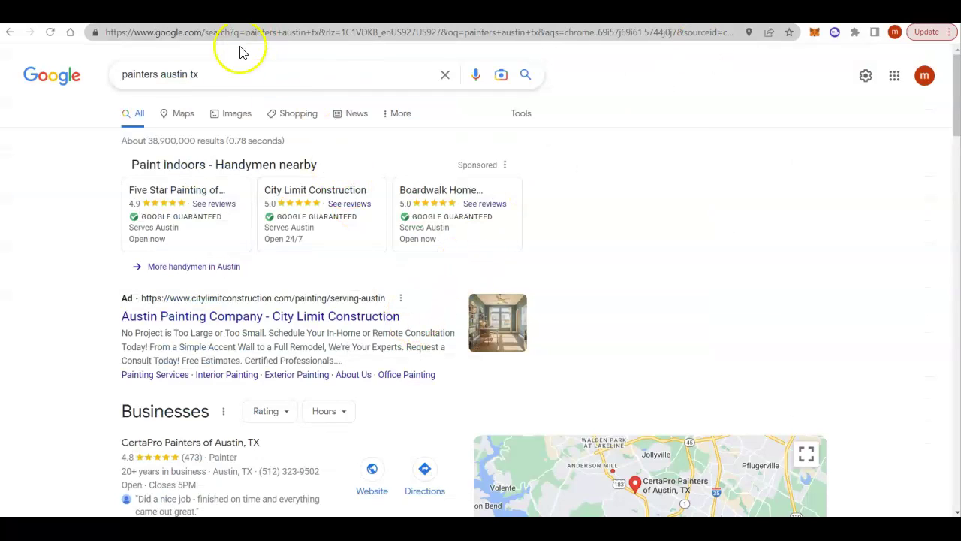
pyautogui.scroll(-3, 328, 264)
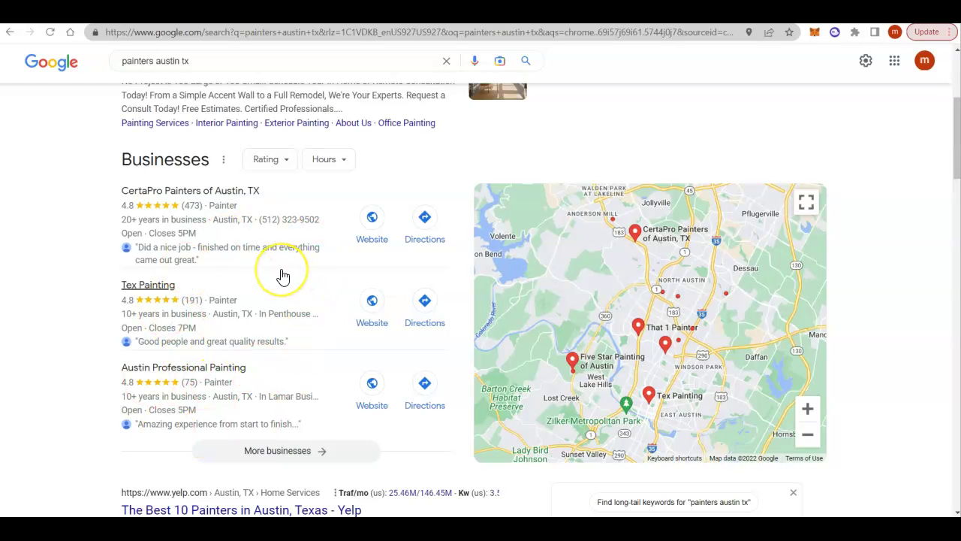
pyautogui.click(235, 193)
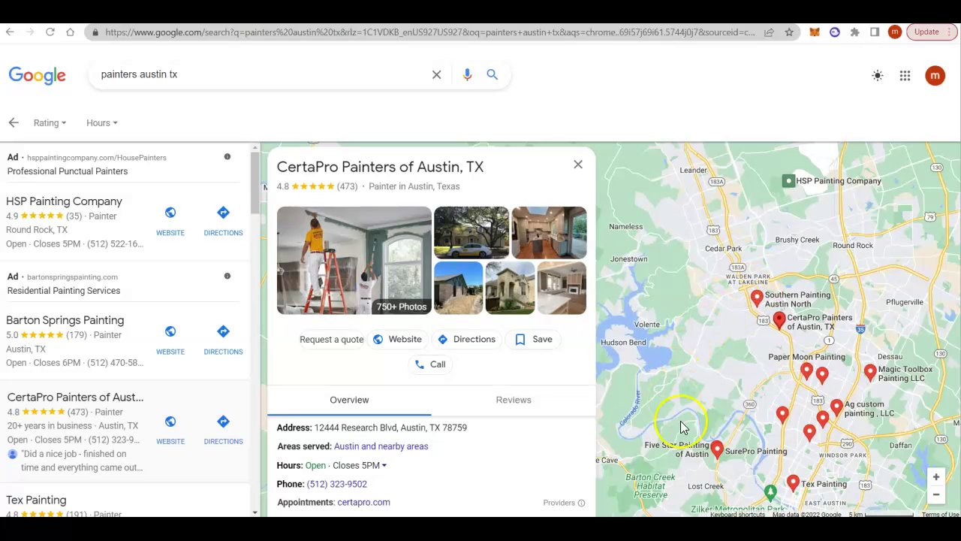
pyautogui.scroll(-6, 410, 398)
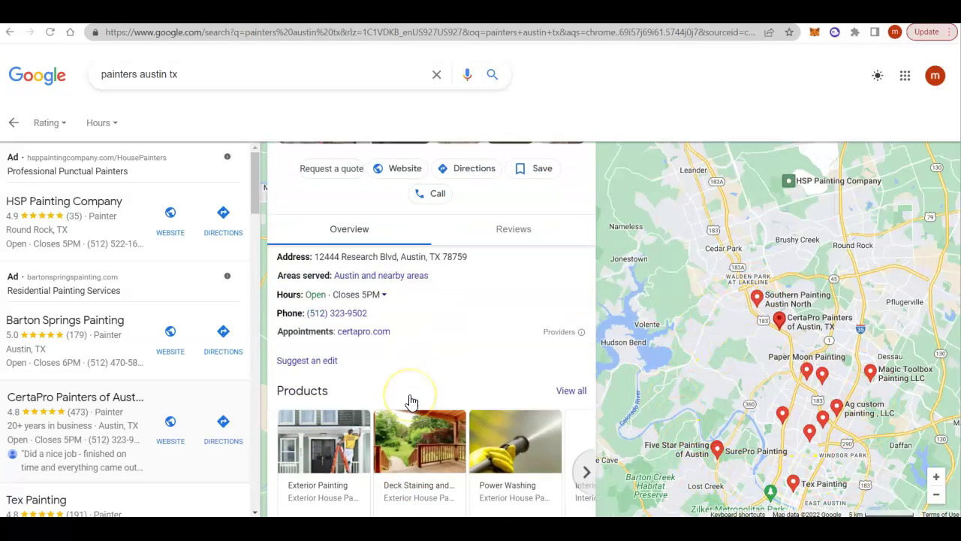
pyautogui.scroll(-7, 410, 398)
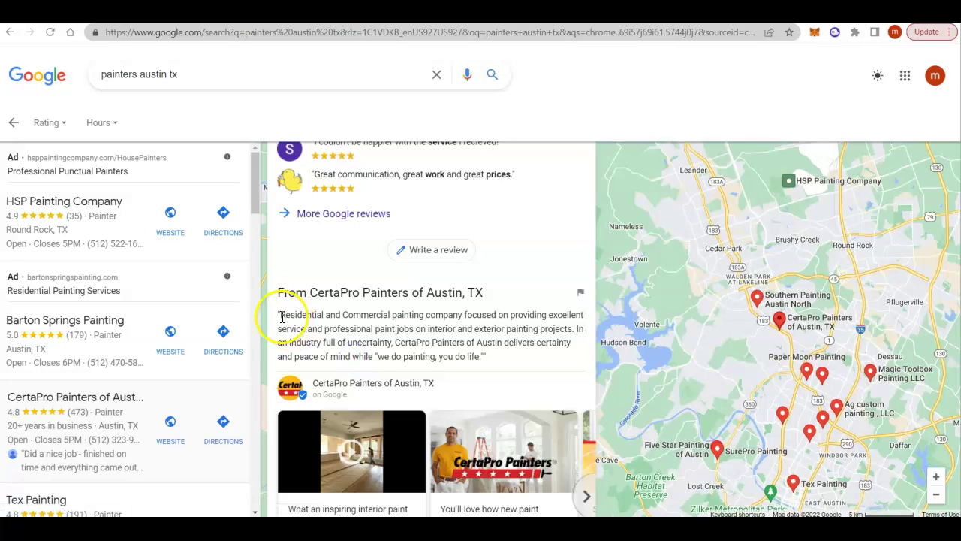
pyautogui.moveTo(280, 315); pyautogui.dragTo(483, 358)
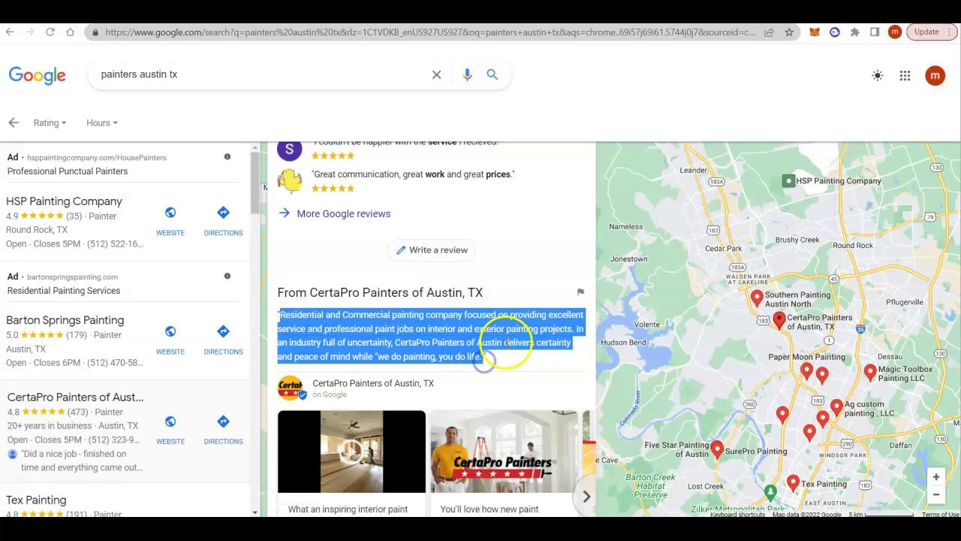
pyautogui.click(424, 328)
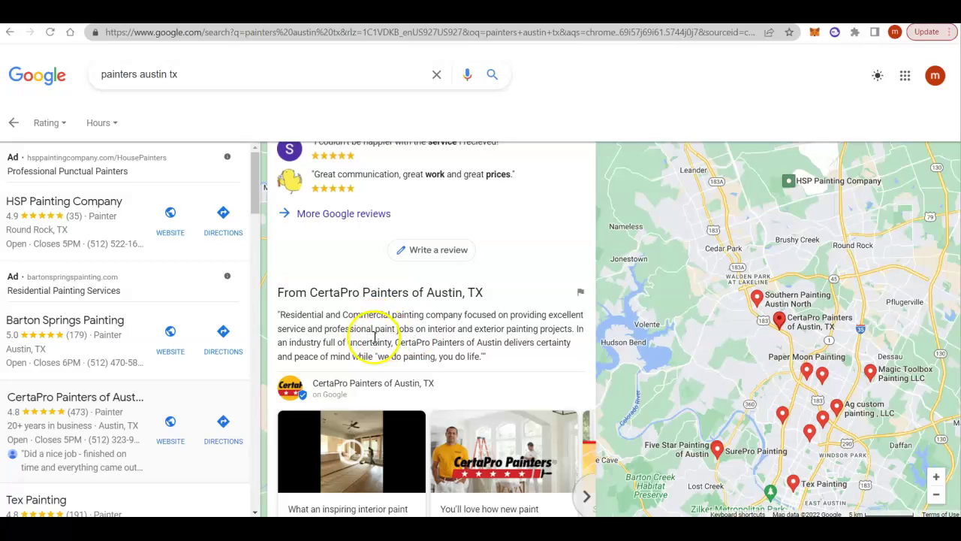
pyautogui.scroll(-5, 375, 337)
pyautogui.scroll(5, 375, 337)
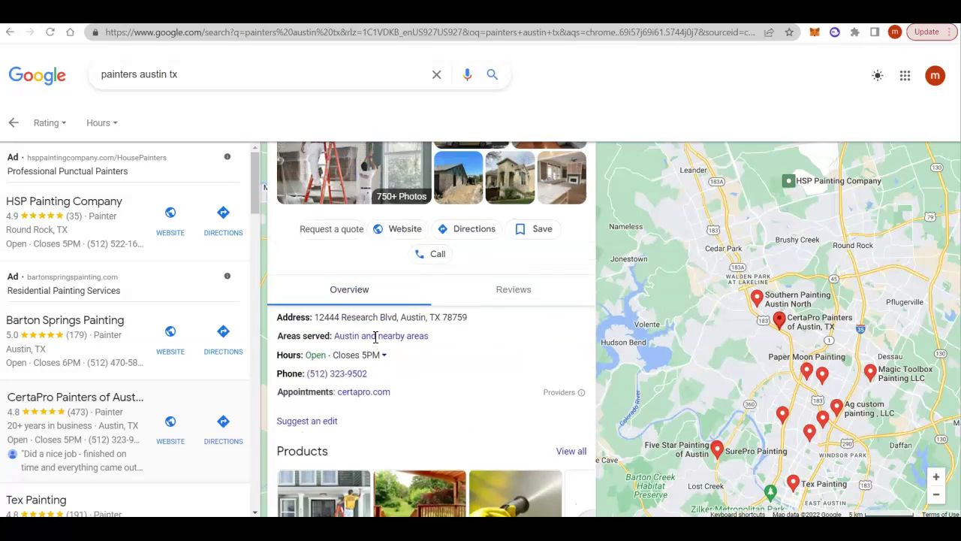
pyautogui.scroll(1, 375, 343)
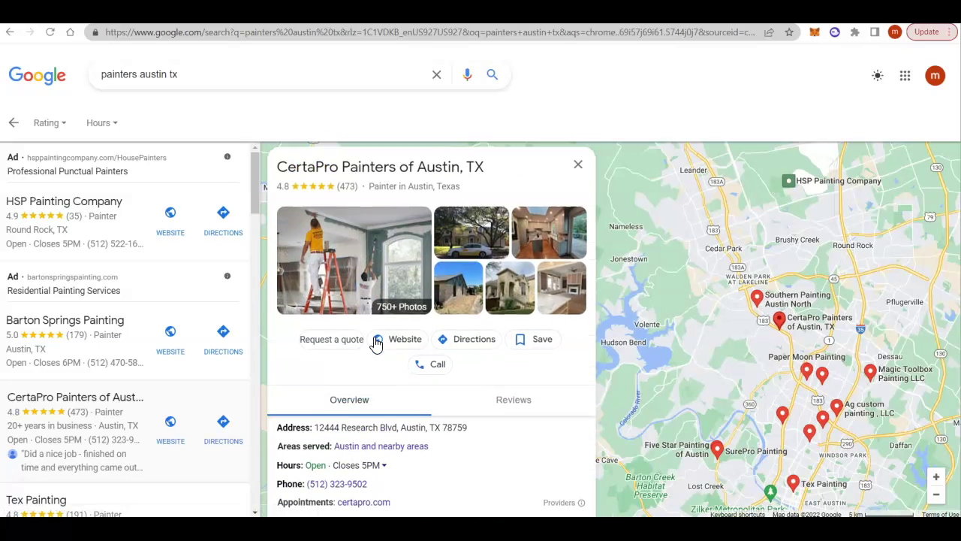
pyautogui.click(412, 173)
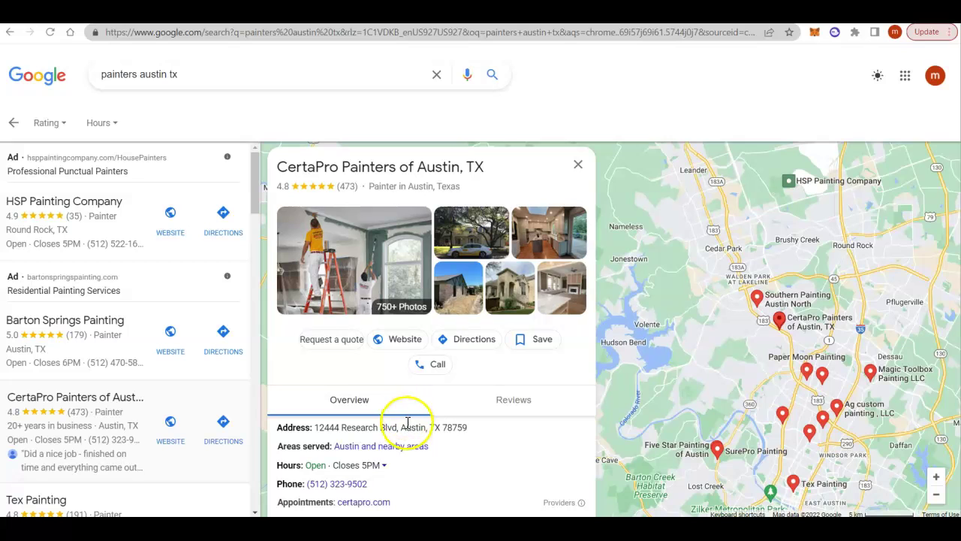